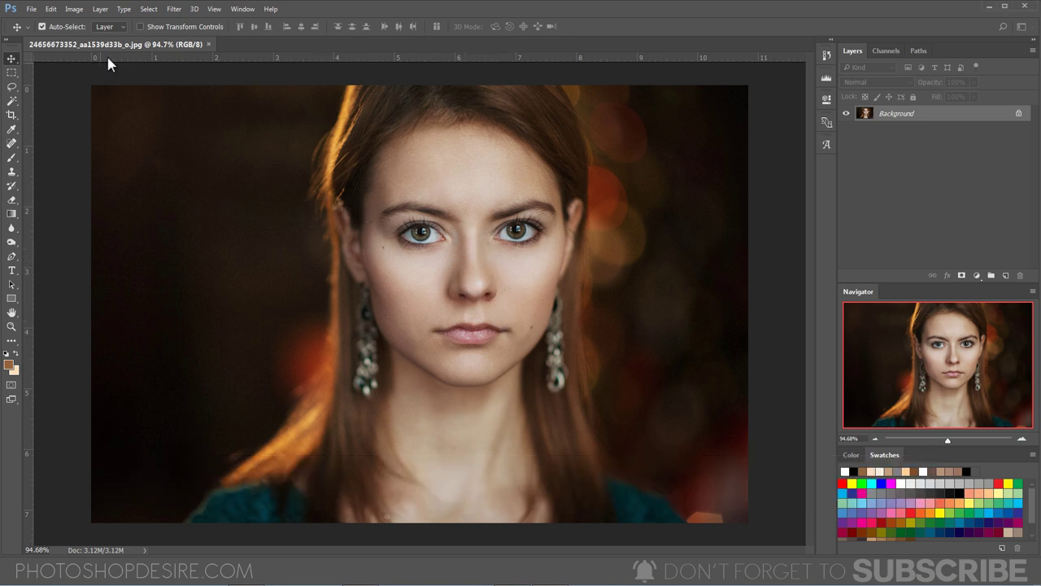
Select the portrait's Skin Tones with Color Range, Detect Faces turned off
{"action": "left_click", "coordinate": [149, 9]}
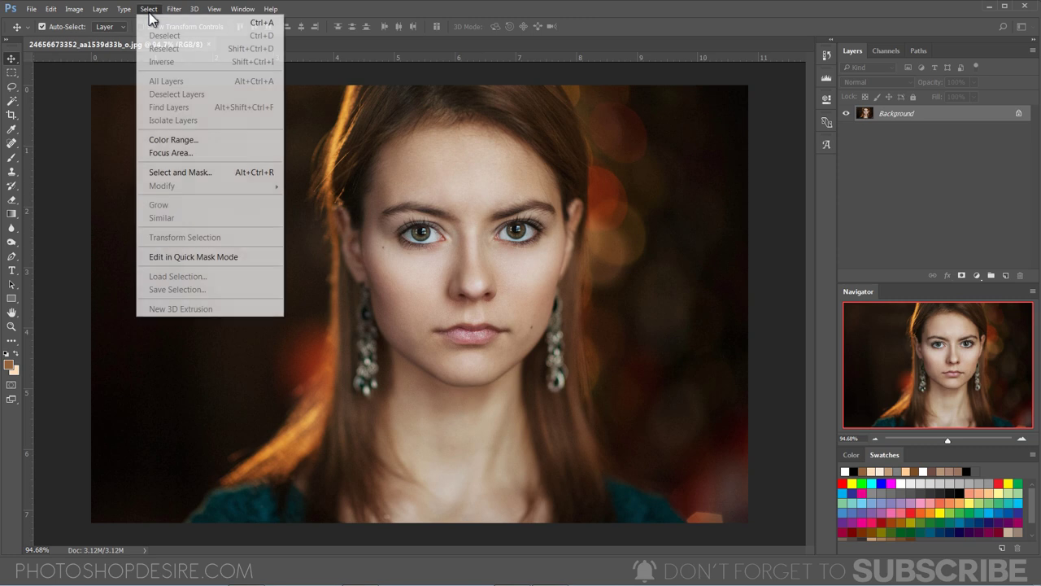
{"action": "left_click", "coordinate": [230, 139]}
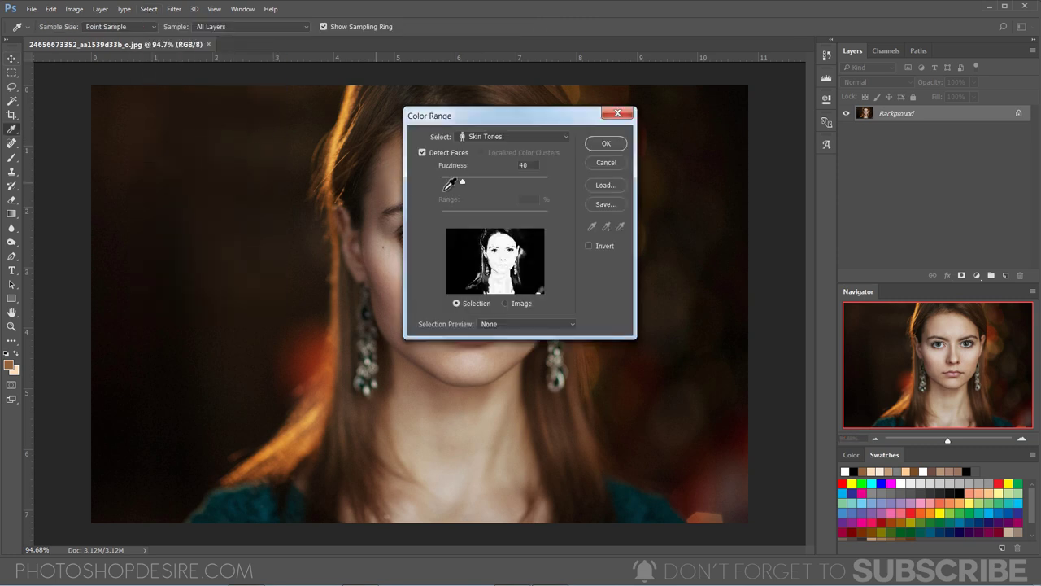
{"action": "left_click", "coordinate": [538, 134]}
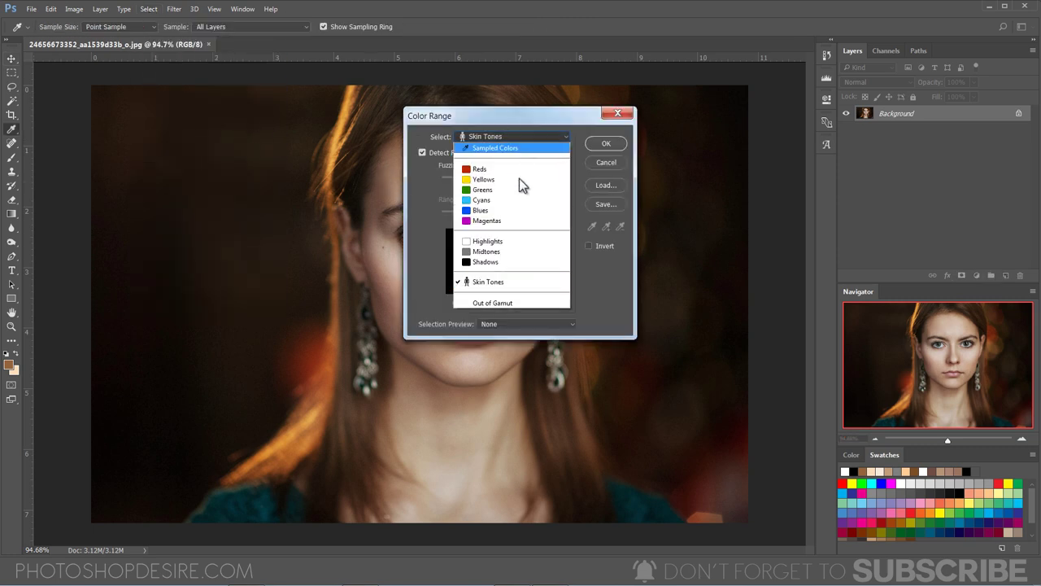
{"action": "left_click", "coordinate": [522, 283]}
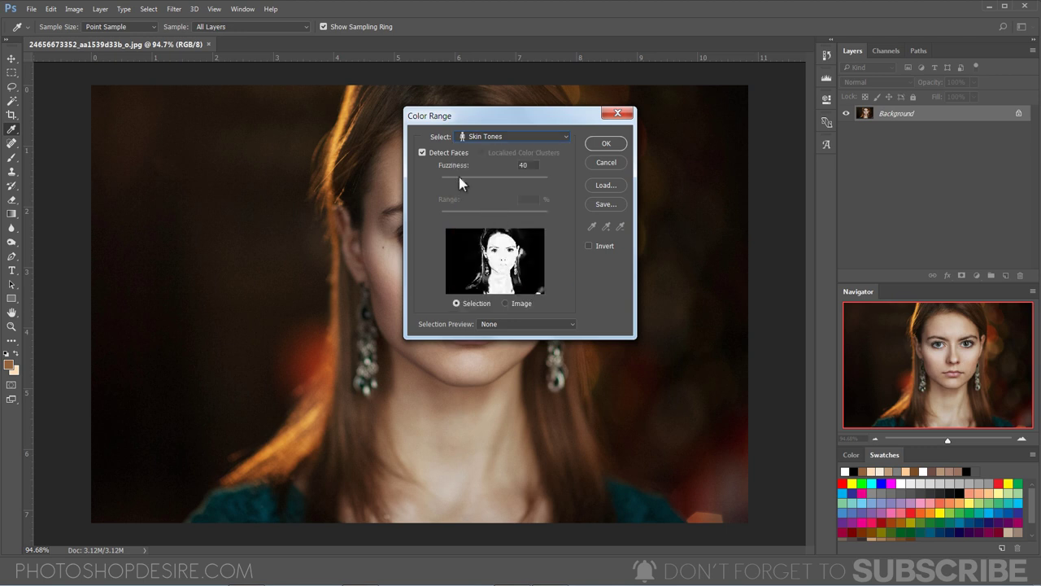
{"action": "left_click", "coordinate": [422, 153]}
{"action": "left_click", "coordinate": [611, 145]}
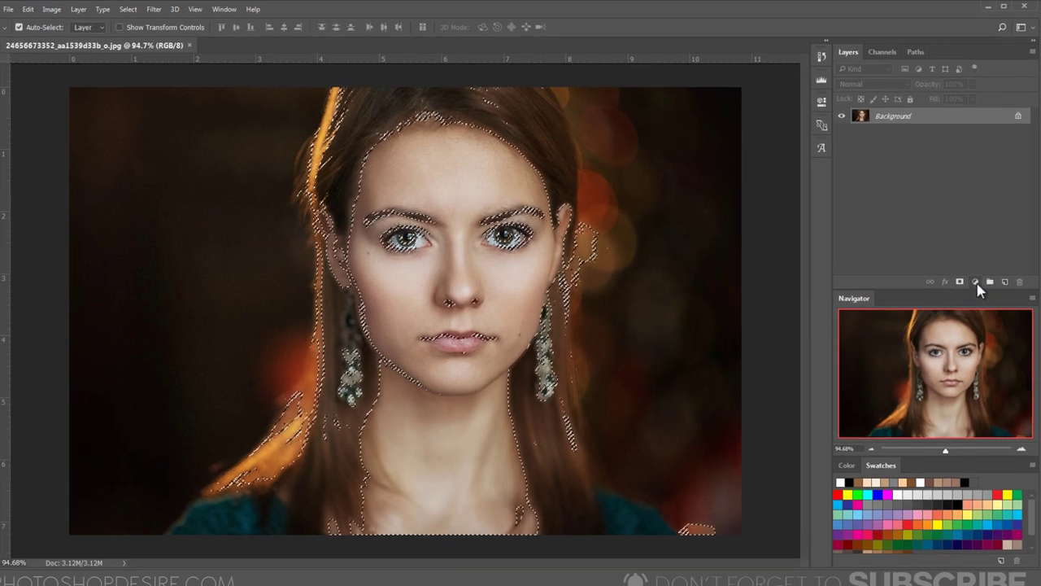
{"action": "left_click", "coordinate": [975, 276]}
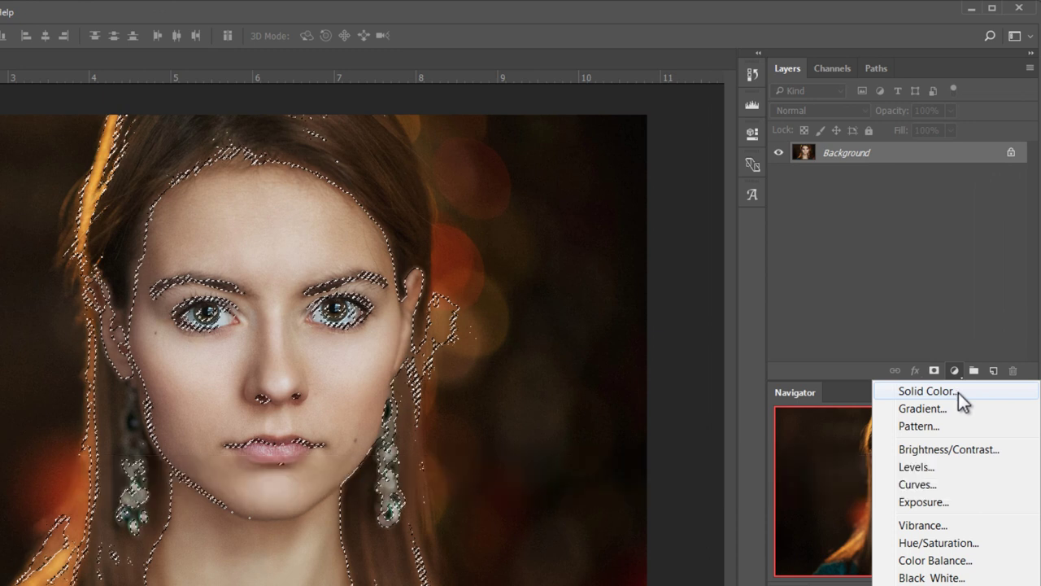
Add a brown #94643c Solid Color fill layer masked to the skin selection
{"action": "left_click", "coordinate": [957, 391]}
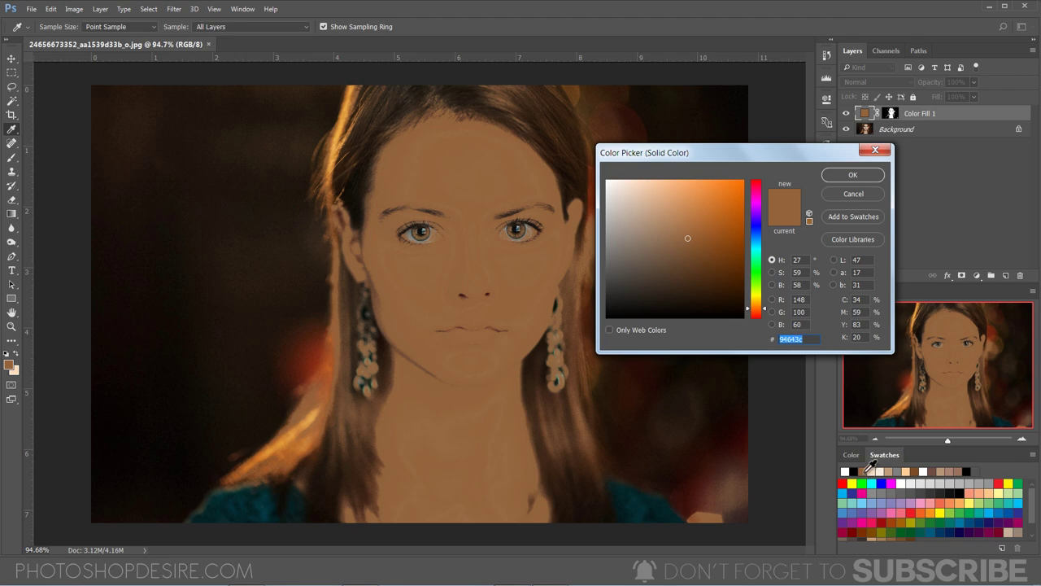
{"action": "left_click", "coordinate": [850, 175]}
Feather the Color Fill 1 layer mask by 10 px in the mask Properties
{"action": "key", "text": "v"}
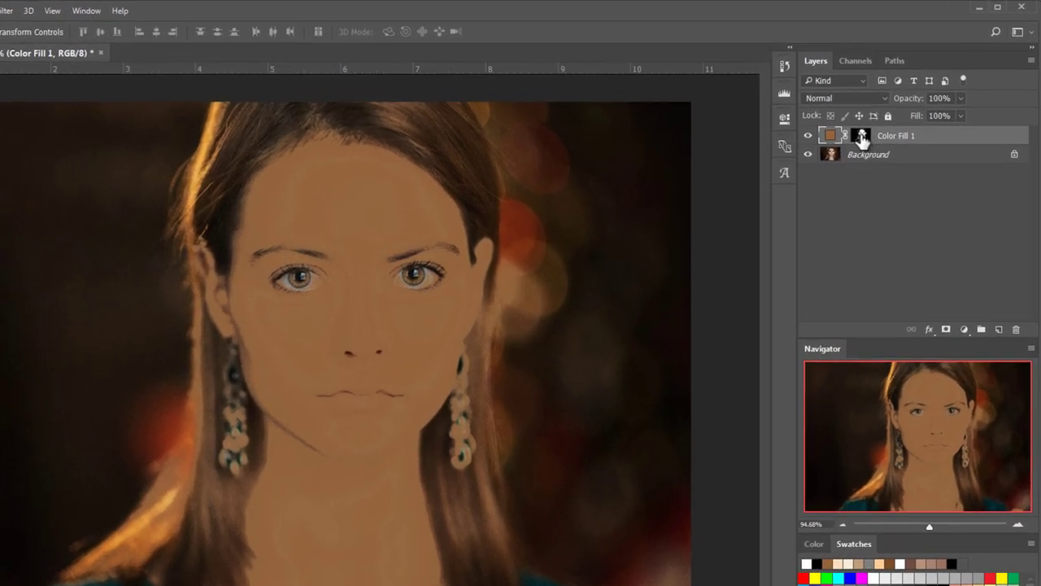
{"action": "left_click", "coordinate": [863, 137]}
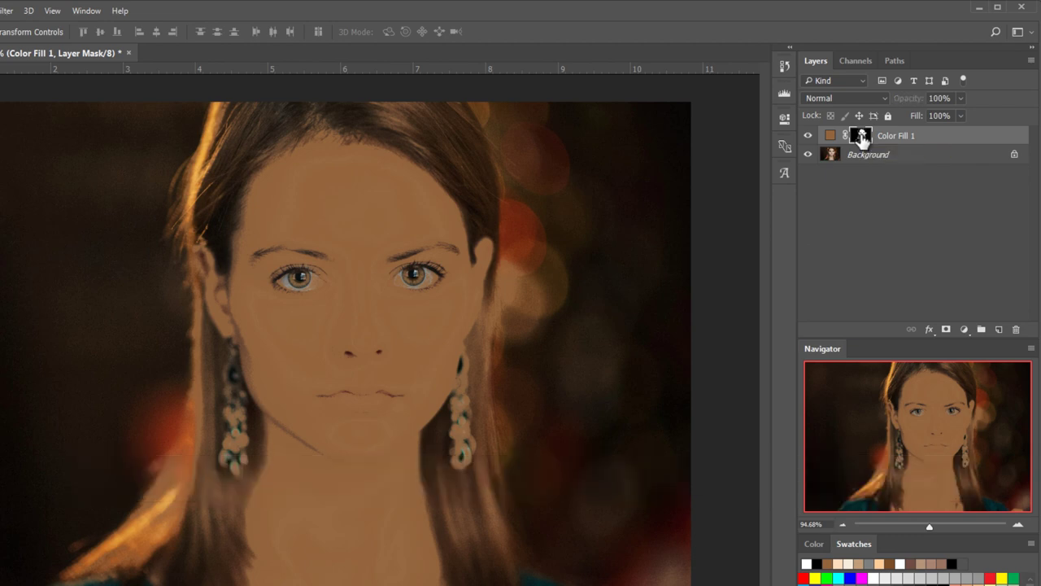
{"action": "left_click", "coordinate": [862, 137], "text": "alt"}
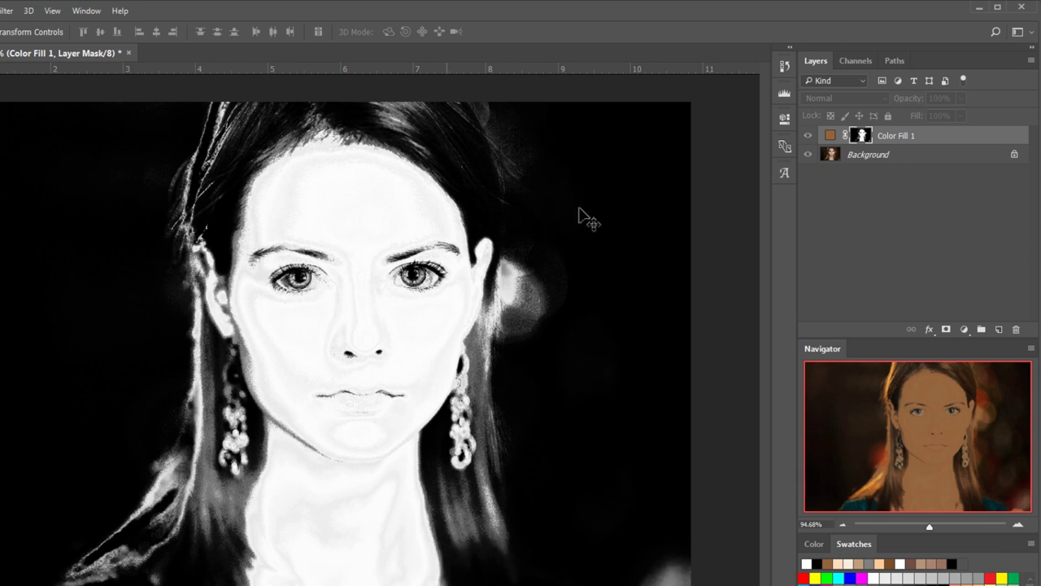
{"action": "left_click", "coordinate": [785, 117]}
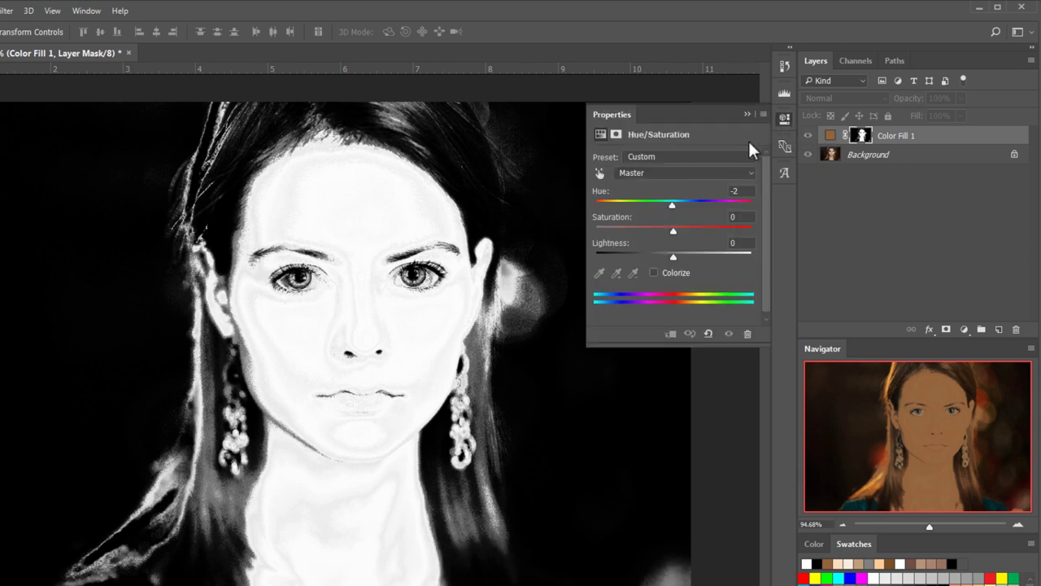
{"action": "mouse_move", "coordinate": [597, 242]}
{"action": "left_mouse_down"}
{"action": "mouse_move", "coordinate": [667, 244]}
{"action": "mouse_move", "coordinate": [654, 245]}
{"action": "left_mouse_up"}
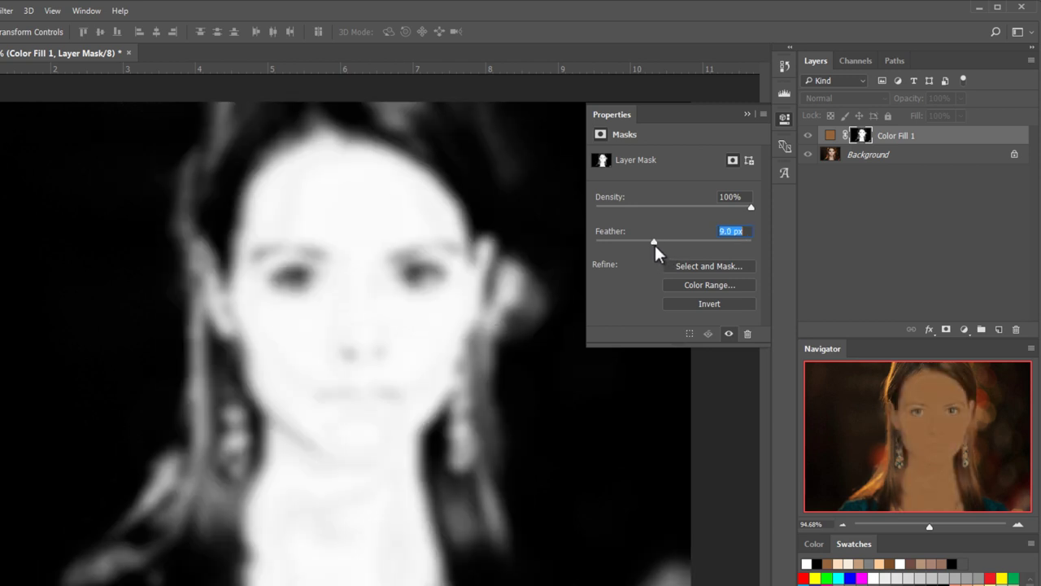
{"action": "left_click_drag", "start_coordinate": [656, 243], "coordinate": [657, 243]}
{"action": "left_click", "coordinate": [746, 114]}
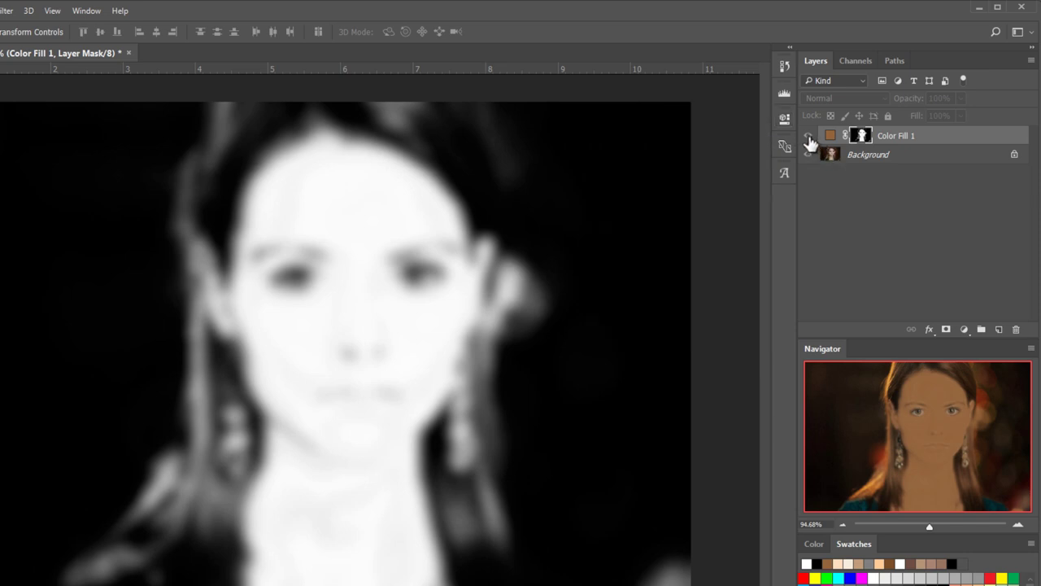
{"action": "left_click", "coordinate": [808, 136]}
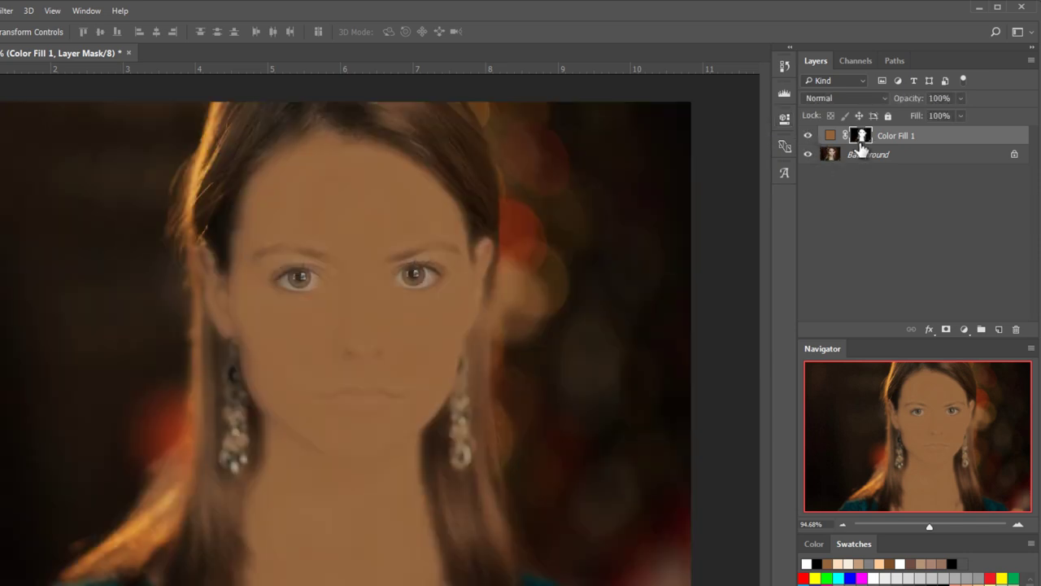
{"action": "left_click", "coordinate": [848, 98]}
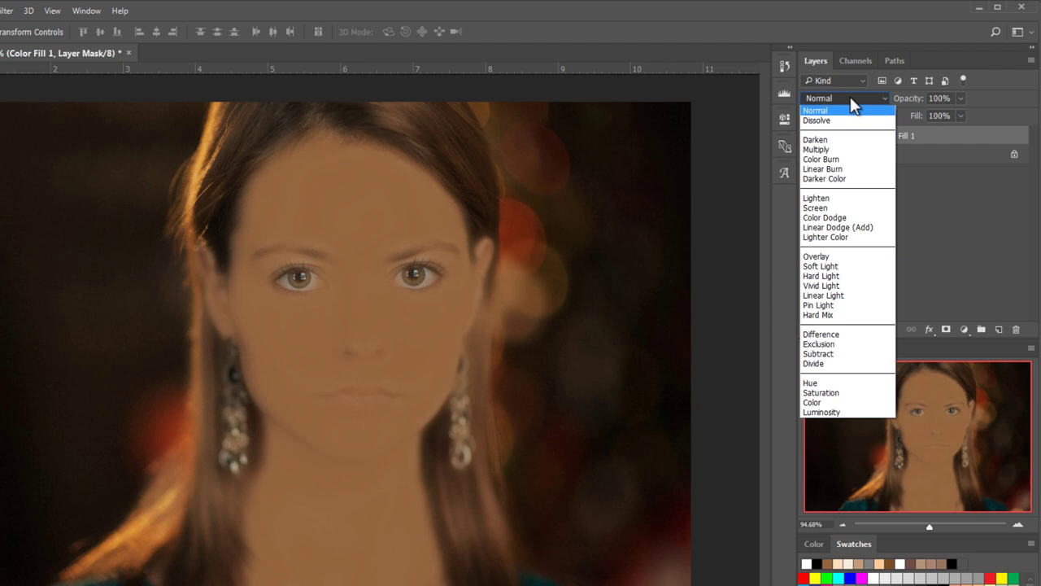
Set Color Fill 1 to Color Burn and lower its fill to about 20%
{"action": "left_click", "coordinate": [855, 160]}
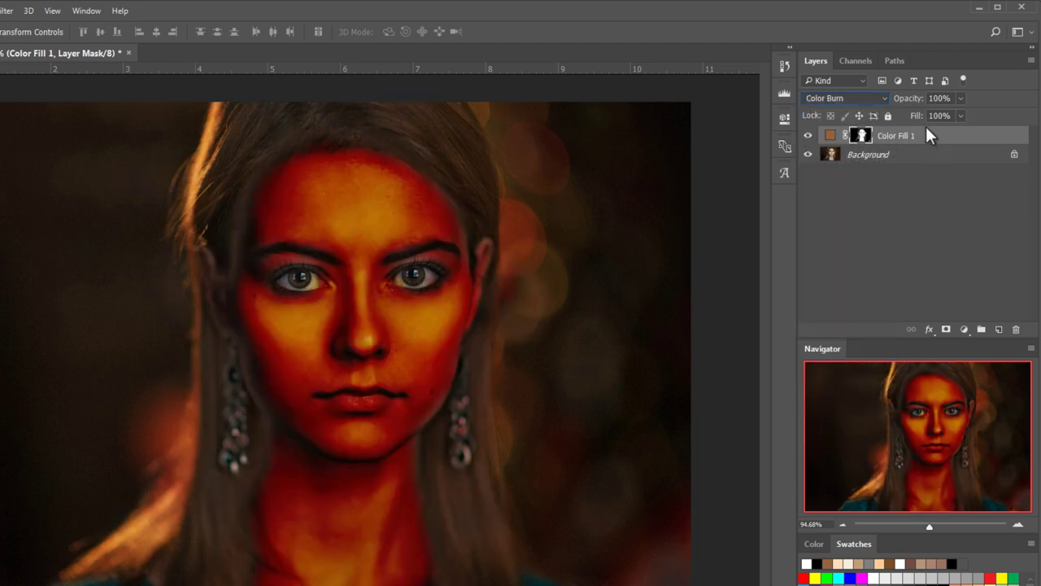
{"action": "left_click_drag", "start_coordinate": [919, 121], "coordinate": [912, 120]}
{"action": "left_click_drag", "start_coordinate": [912, 121], "coordinate": [872, 120]}
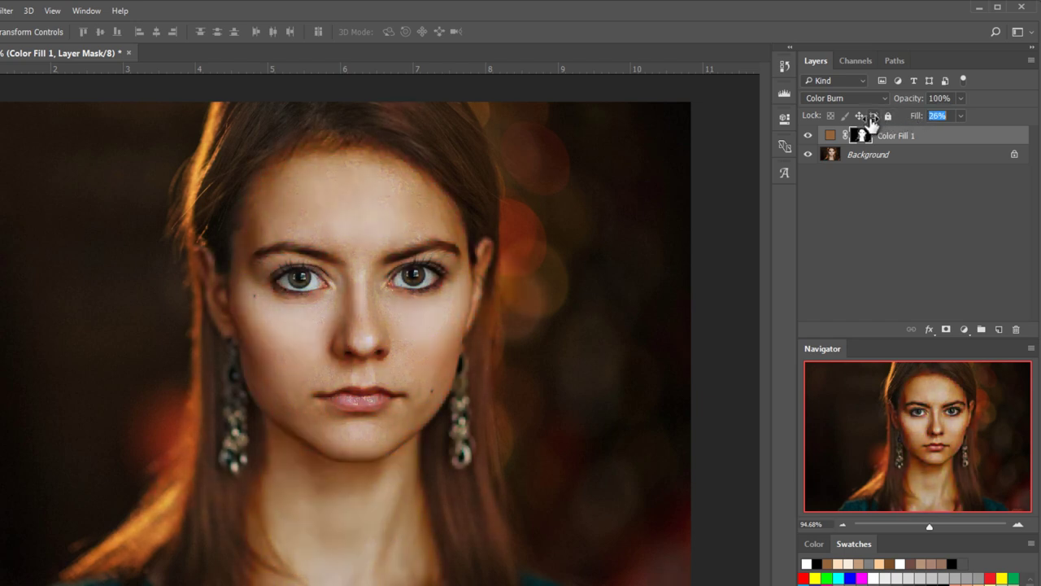
{"action": "left_click_drag", "start_coordinate": [873, 122], "coordinate": [867, 122]}
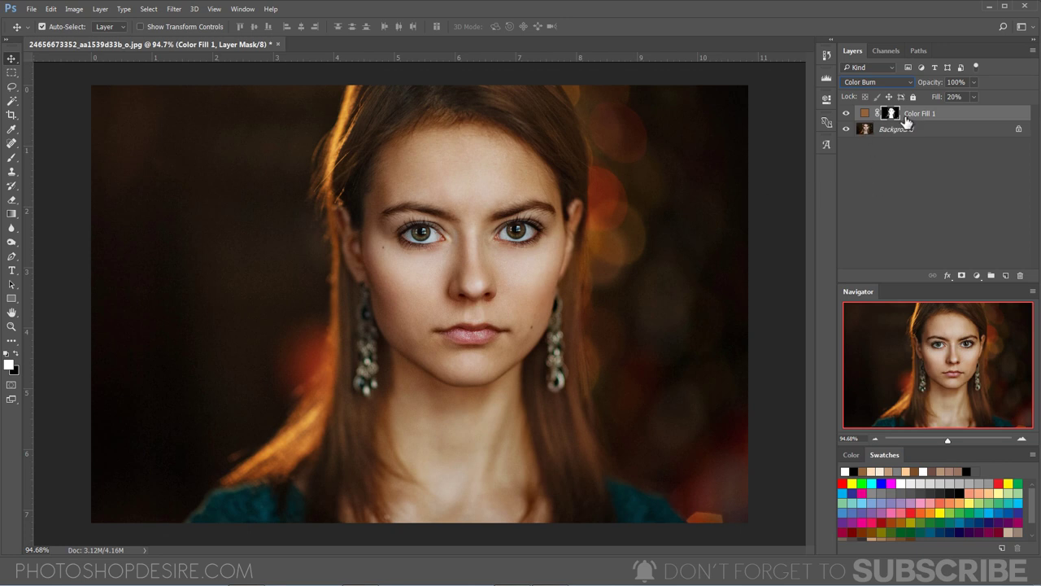
{"action": "left_click", "coordinate": [864, 113]}
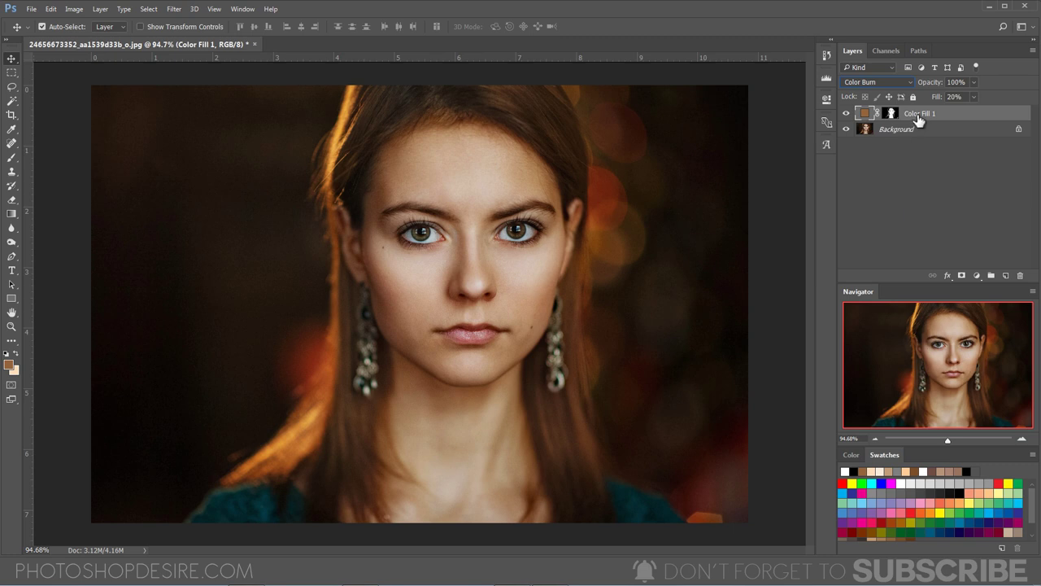
Duplicate Color Fill 1 and set the copy's blend mode to Color Dodge
{"action": "right_click", "coordinate": [918, 116]}
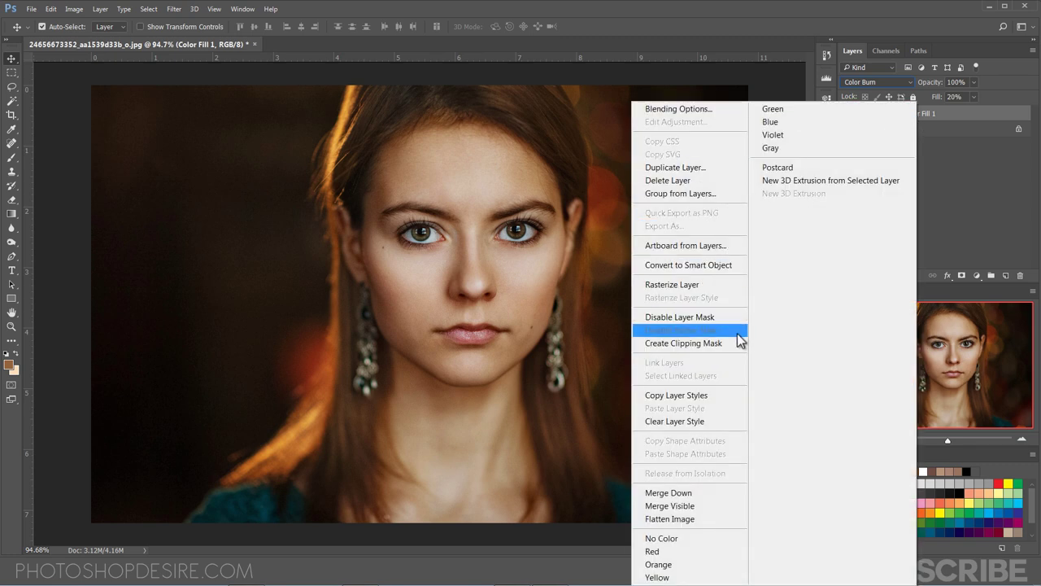
{"action": "left_click", "coordinate": [726, 168]}
{"action": "left_click", "coordinate": [476, 121]}
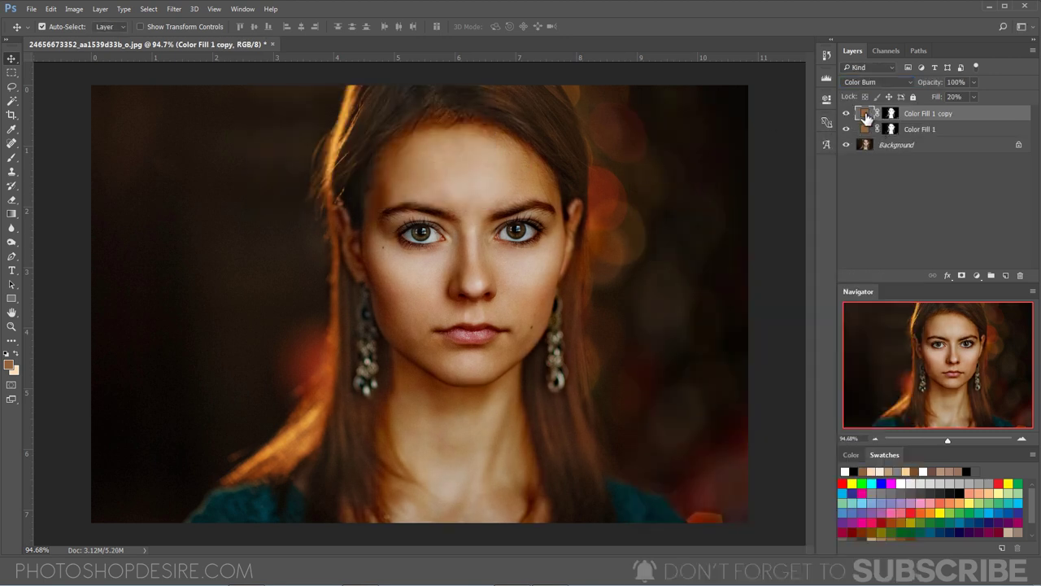
{"action": "left_click", "coordinate": [869, 87]}
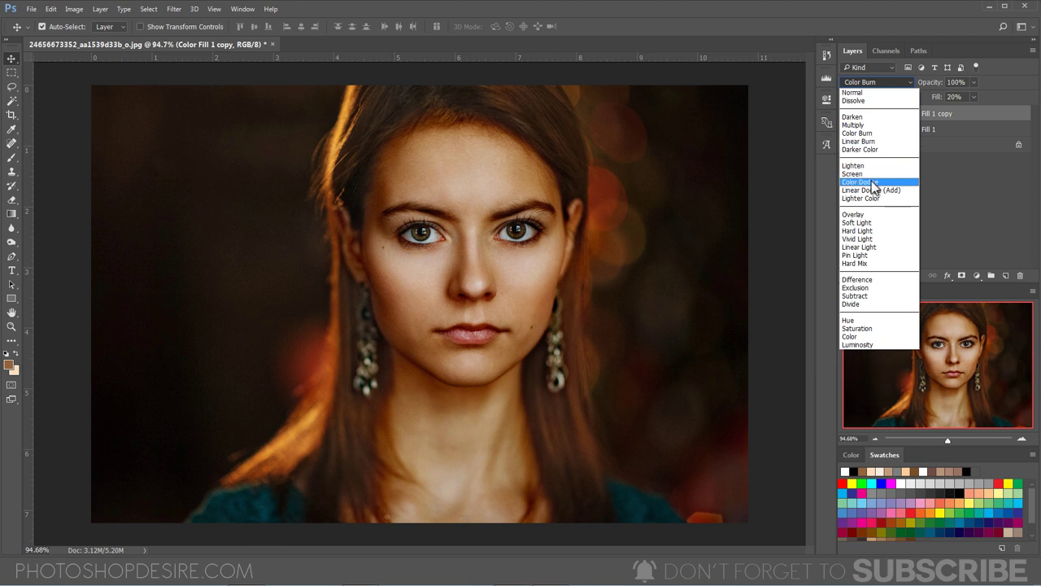
{"action": "left_click", "coordinate": [871, 181]}
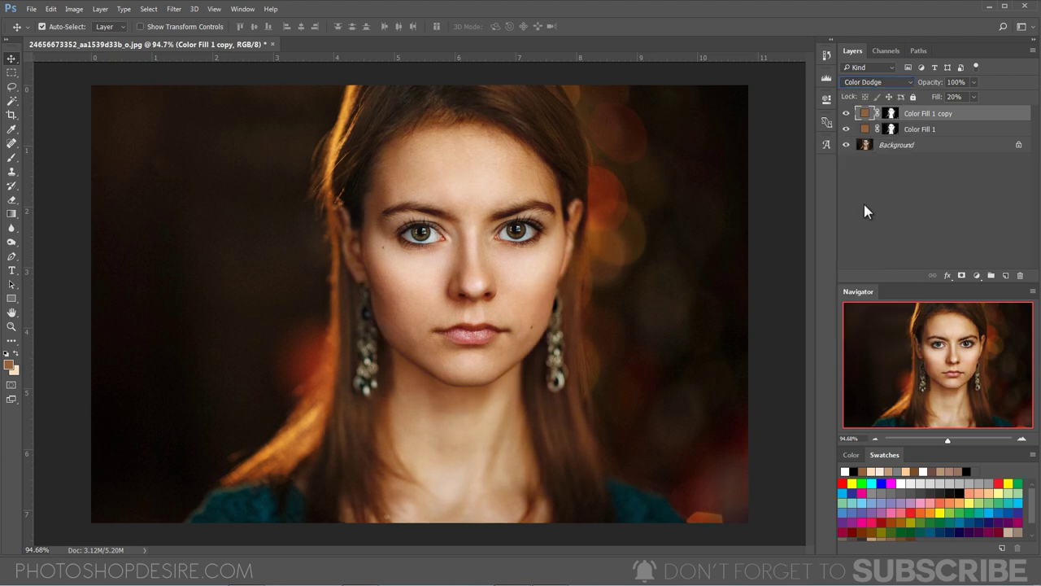
Recolour the copy light peach #fcdebc and select both fill layers
{"action": "double_click", "coordinate": [865, 114]}
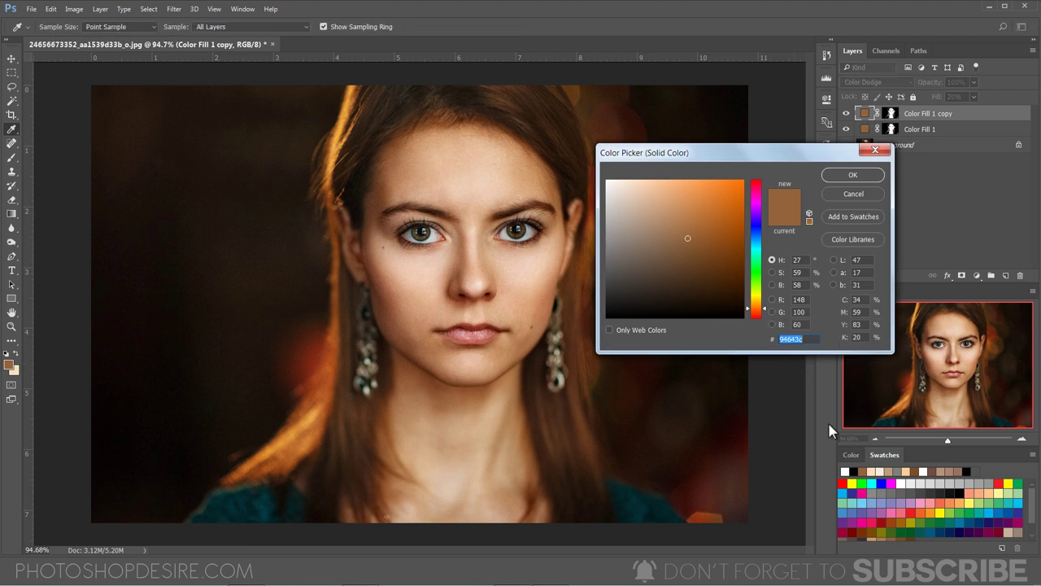
{"action": "left_click", "coordinate": [874, 471]}
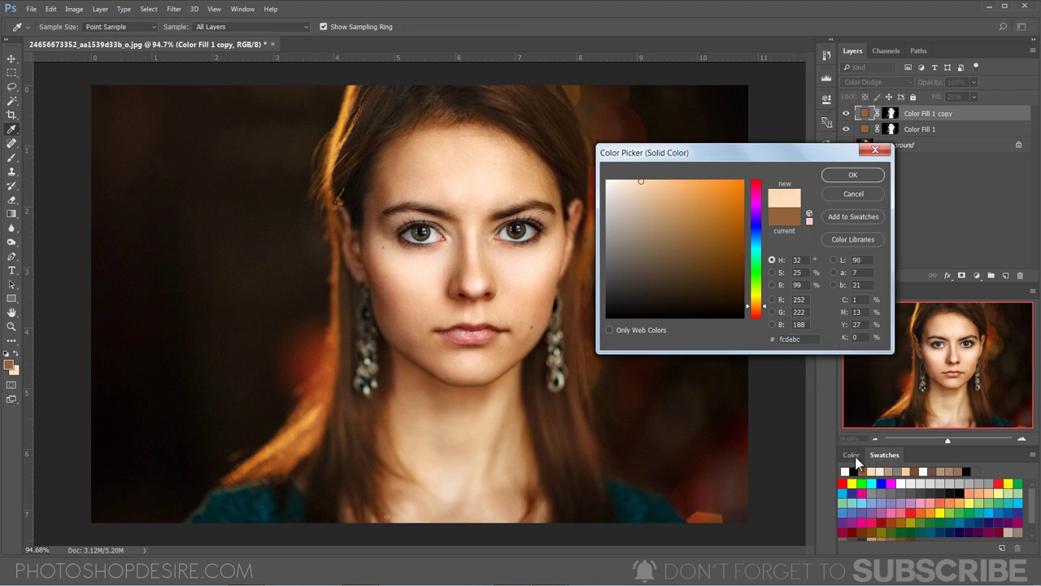
{"action": "left_click", "coordinate": [852, 174]}
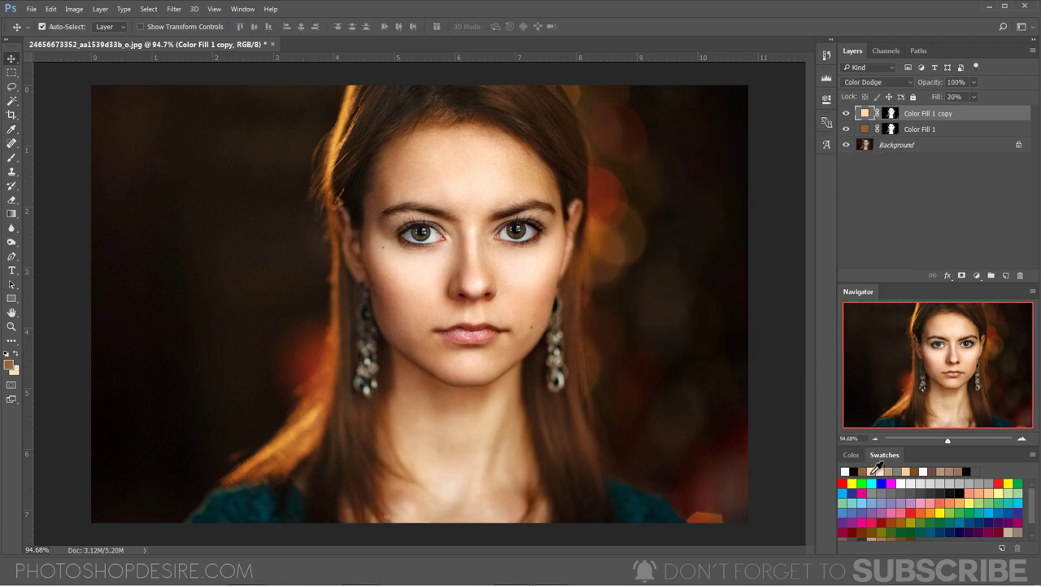
{"action": "left_click", "coordinate": [918, 129], "text": "shift"}
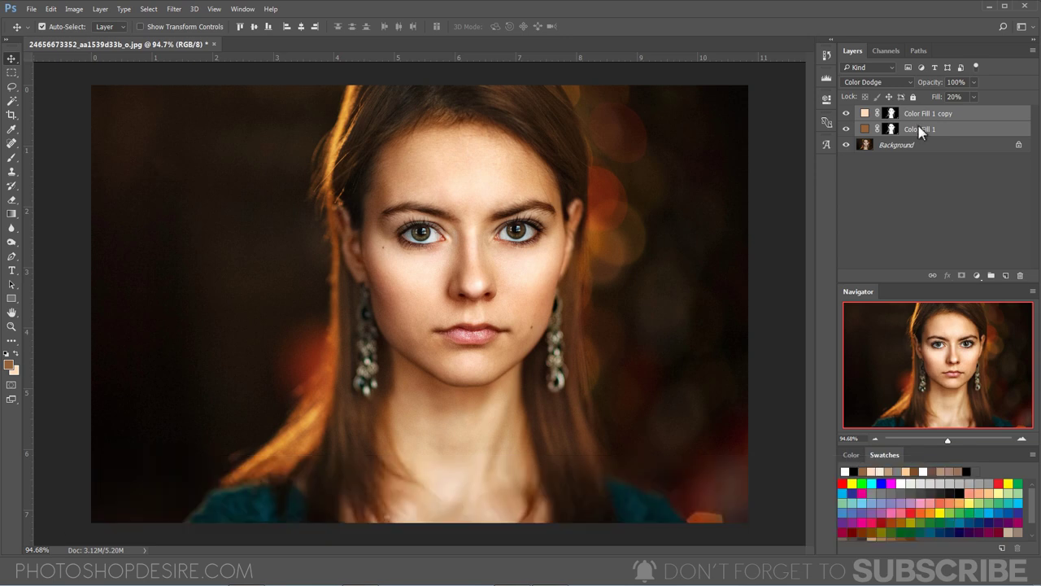
Put Color Fill 1 and its copy into Group 1 at 70% opacity
{"action": "right_click", "coordinate": [919, 130]}
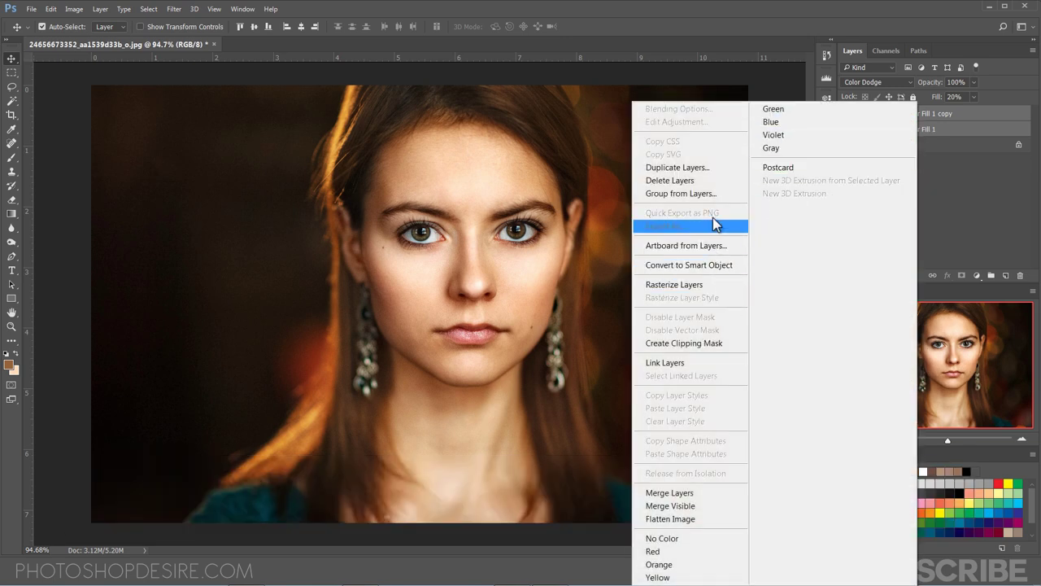
{"action": "left_click", "coordinate": [690, 193]}
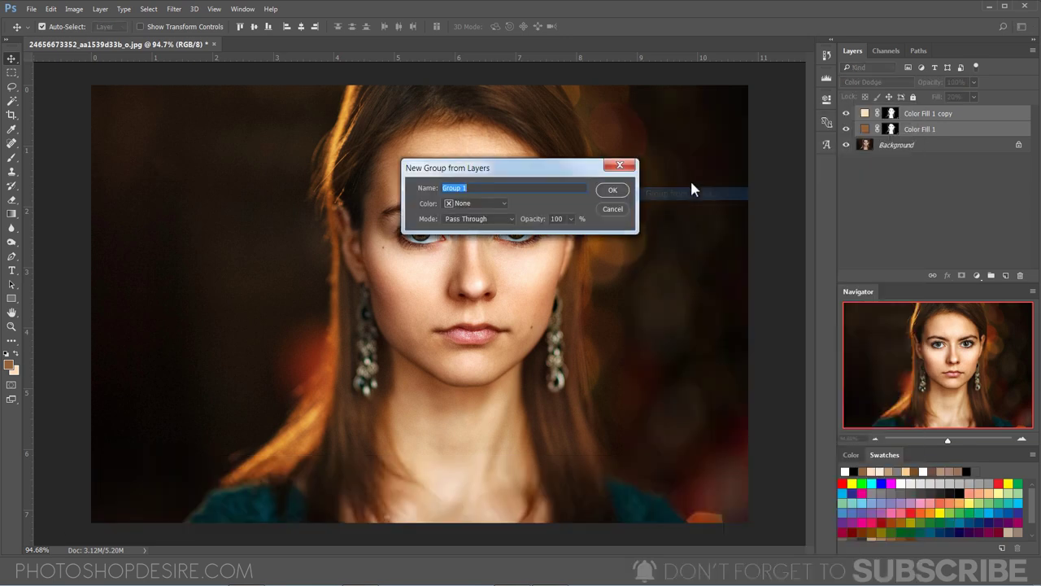
{"action": "left_click", "coordinate": [612, 192]}
{"action": "left_click", "coordinate": [846, 113]}
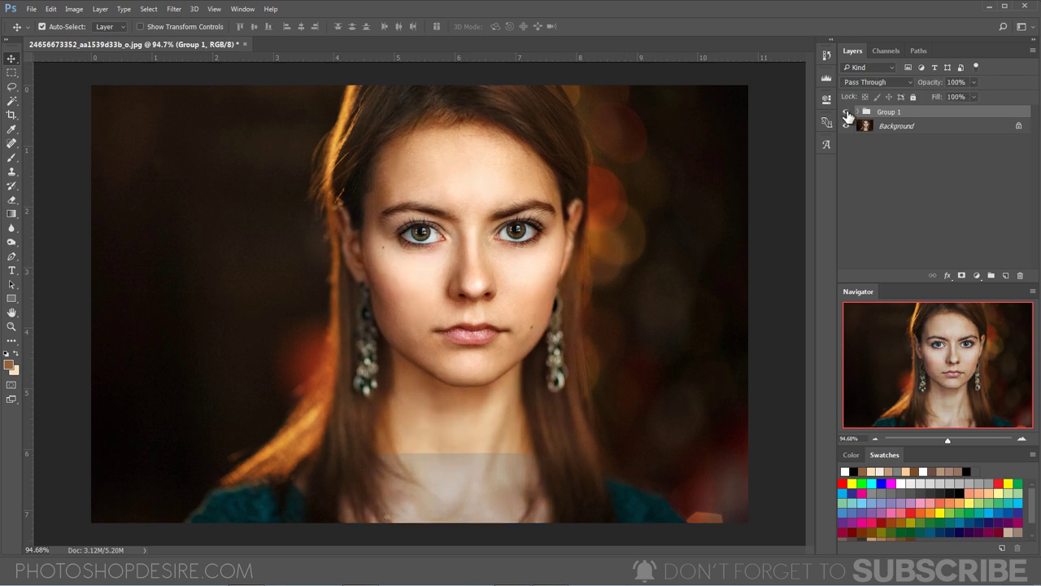
{"action": "left_click", "coordinate": [846, 113]}
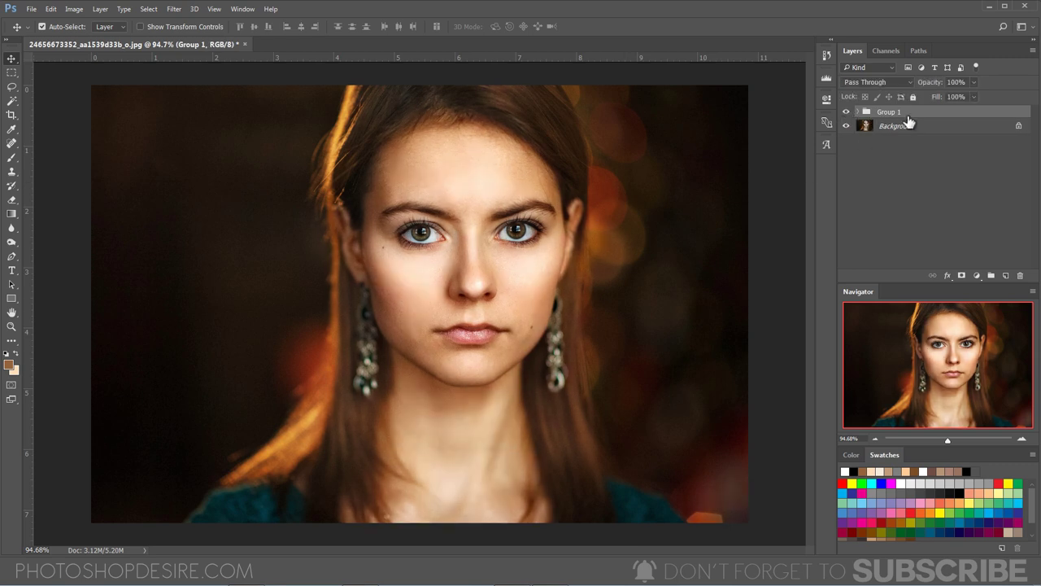
{"action": "left_click_drag", "start_coordinate": [931, 87], "coordinate": [915, 88]}
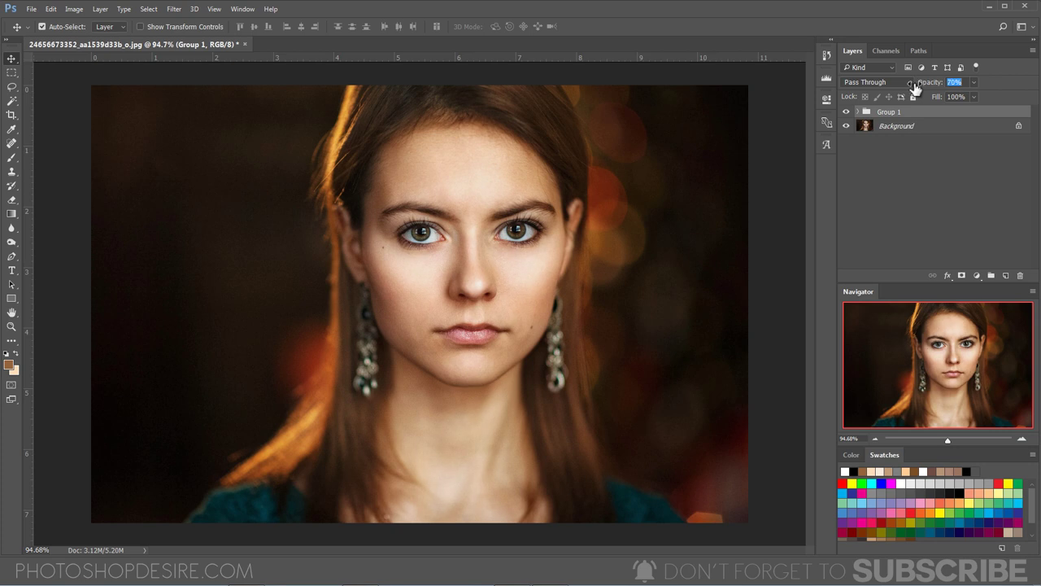
Toggle Group 1's visibility several times to compare before and after
{"action": "left_click", "coordinate": [908, 213]}
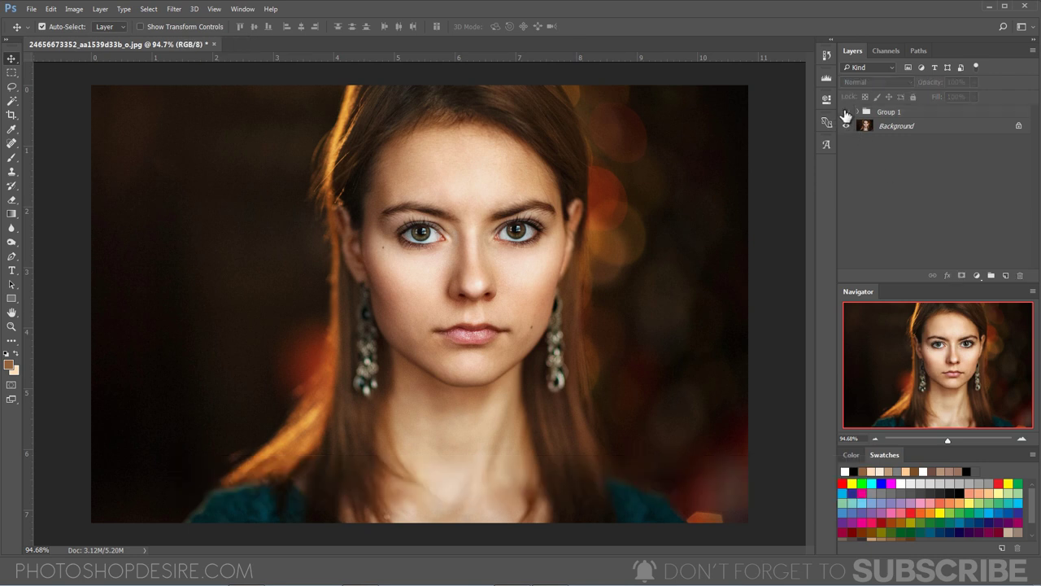
{"action": "left_click", "coordinate": [846, 114]}
{"action": "left_click", "coordinate": [846, 114]}
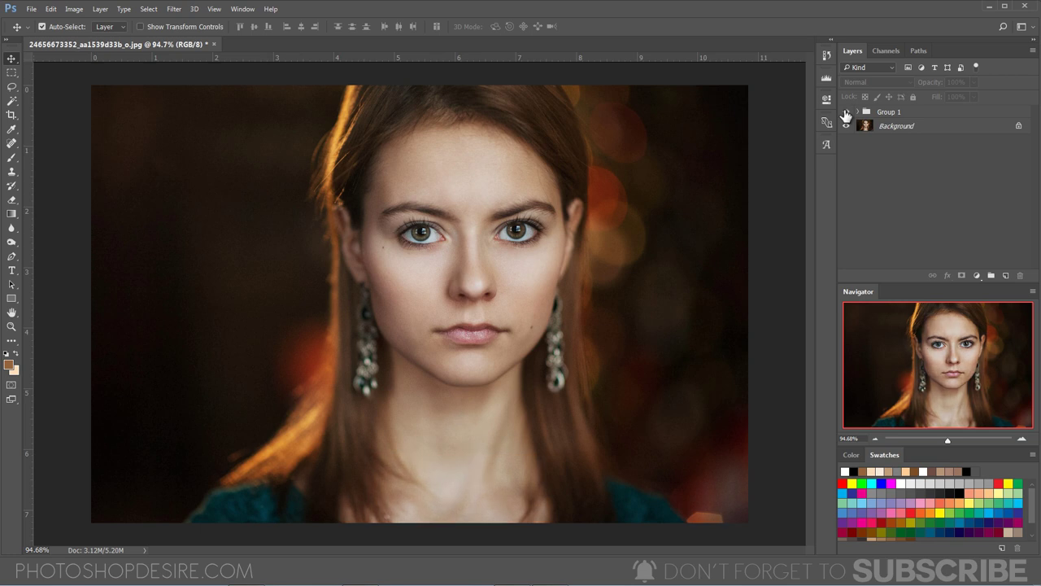
{"action": "left_click", "coordinate": [845, 114]}
{"action": "left_click", "coordinate": [846, 113]}
{"action": "left_click", "coordinate": [845, 113]}
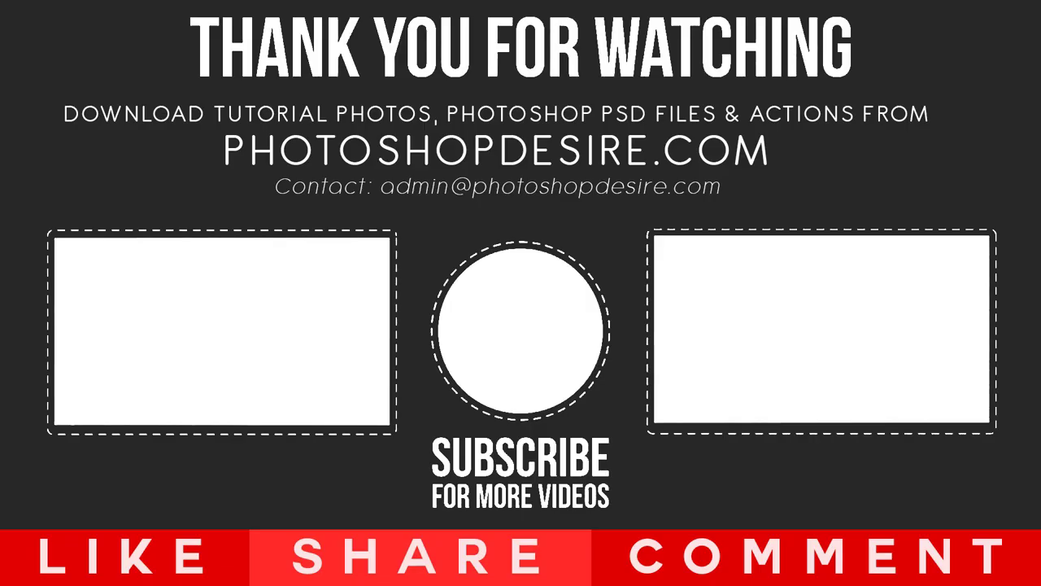